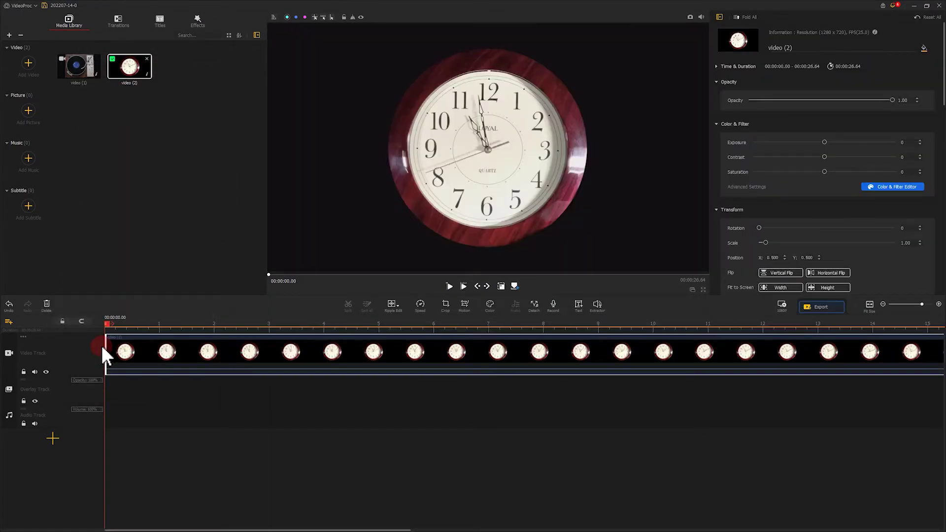
Place the turntable clip on the Overlay Track and fit it to full frame height.
left_click_drag(88, 72, 105, 397)
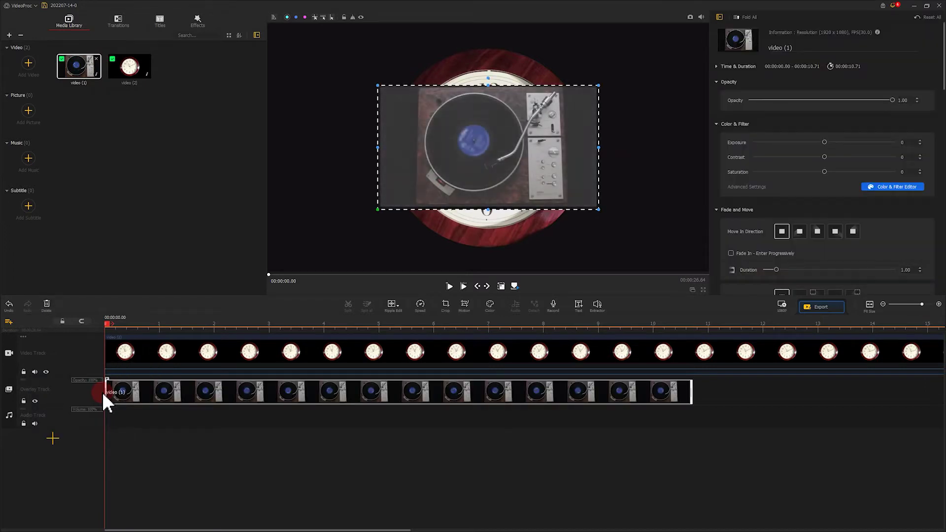
left_click(642, 209)
left_click(912, 77)
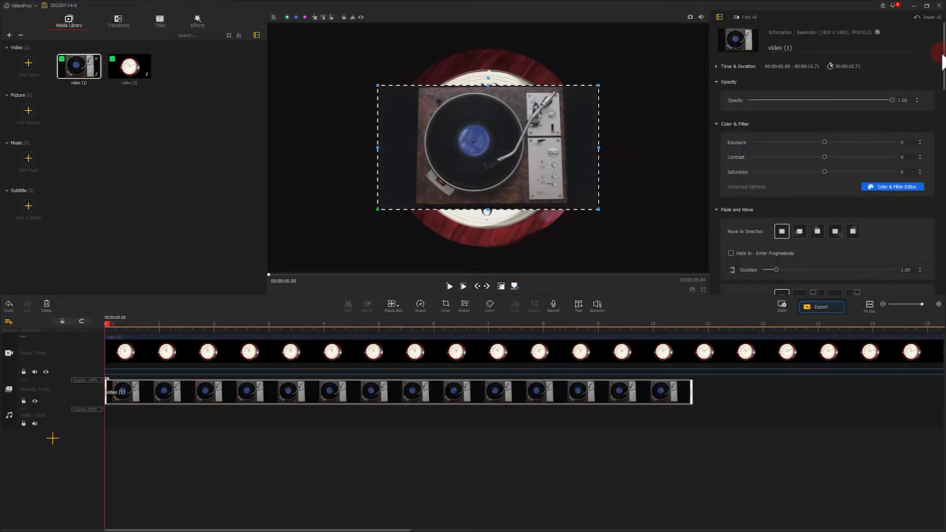
left_click_drag(943, 48, 943, 109)
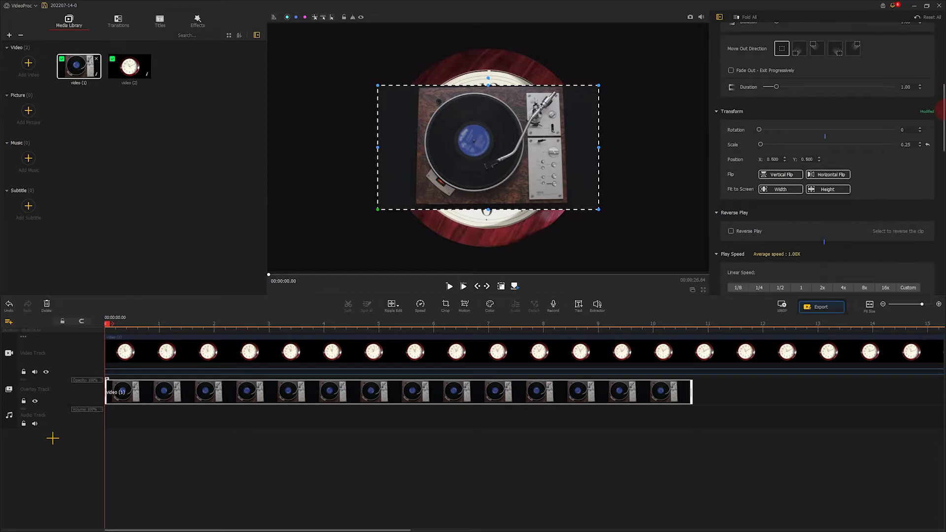
left_click(828, 195)
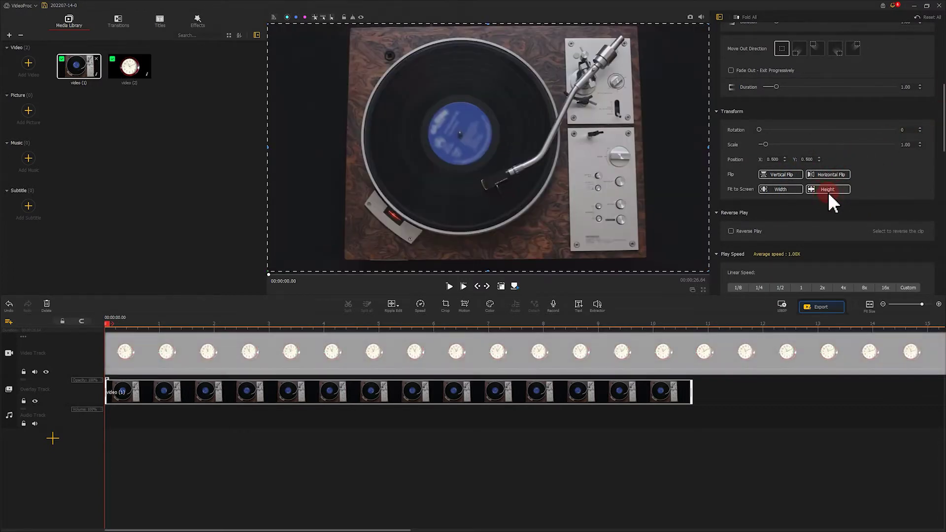
Hide the turntable overlay layer and select the clock clip on the main track.
left_click(776, 191)
left_click(69, 389)
left_click(34, 400)
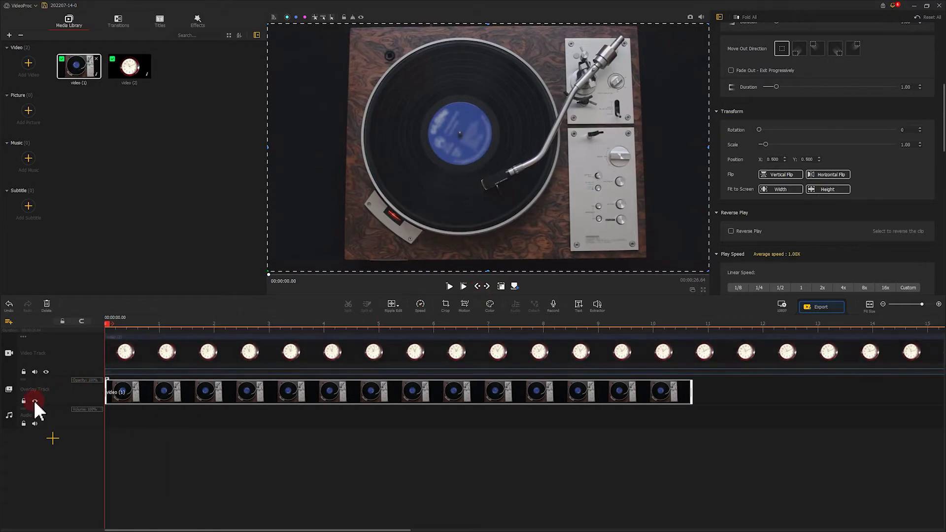
left_click(313, 355)
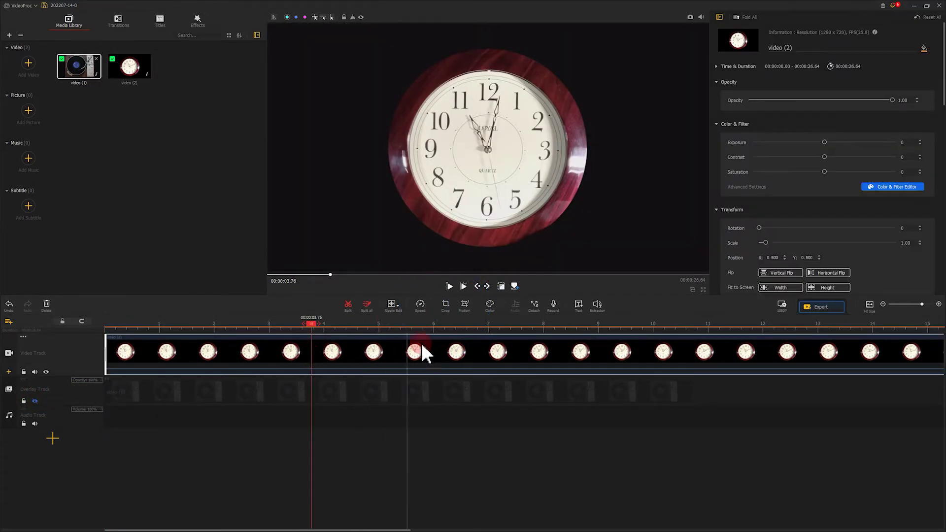
Crop the clock clip to a 640×720 region at X 320, keeping its left half.
left_click(445, 304)
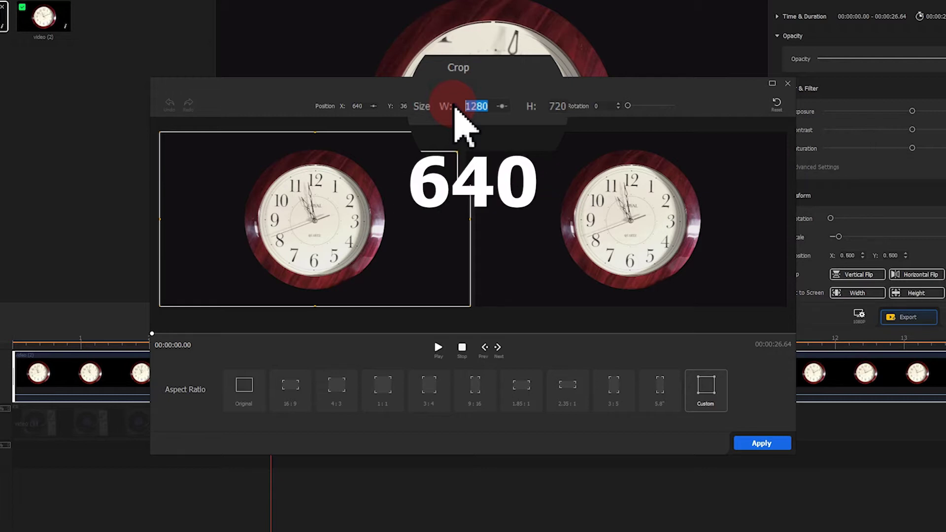
type("0")
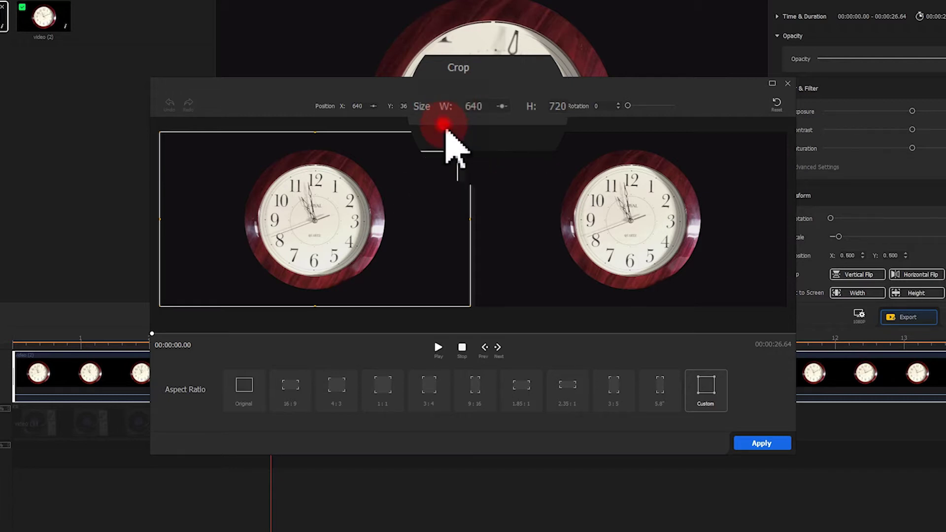
key("Return")
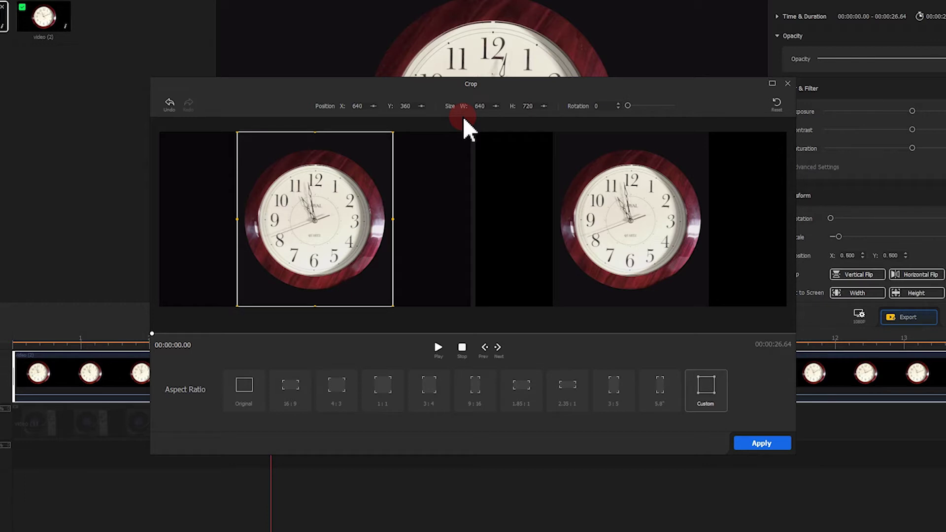
left_click_drag(328, 193, 230, 205)
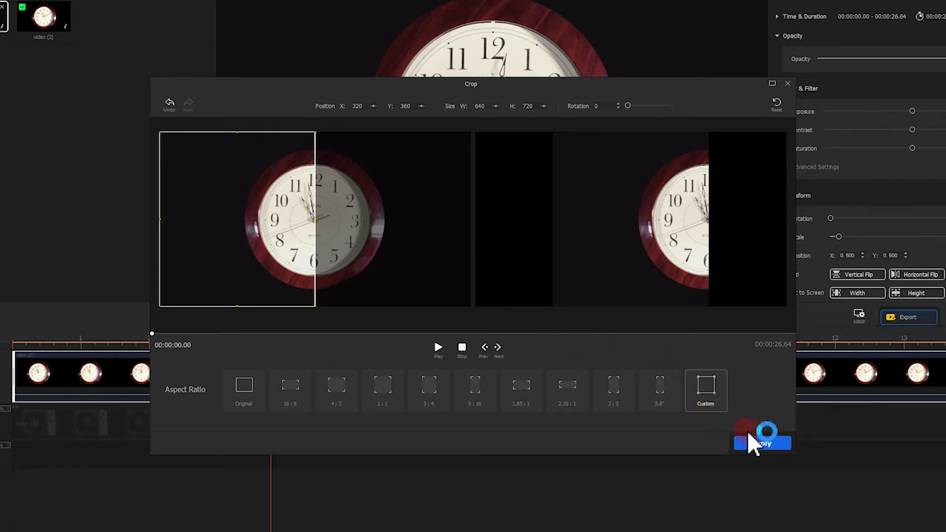
left_click(752, 443)
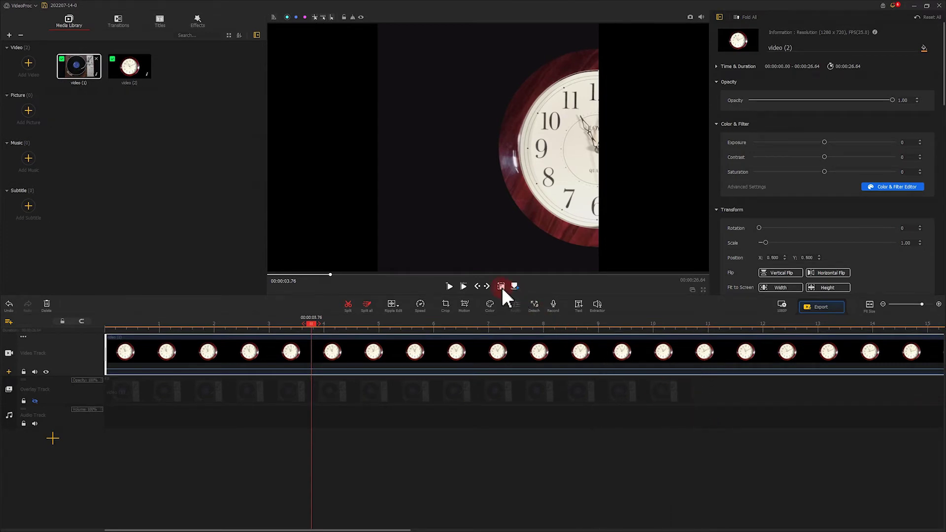
Move the cropped clock to Position X 0.250 and unhide the turntable overlay layer.
left_click_drag(501, 156, 393, 154)
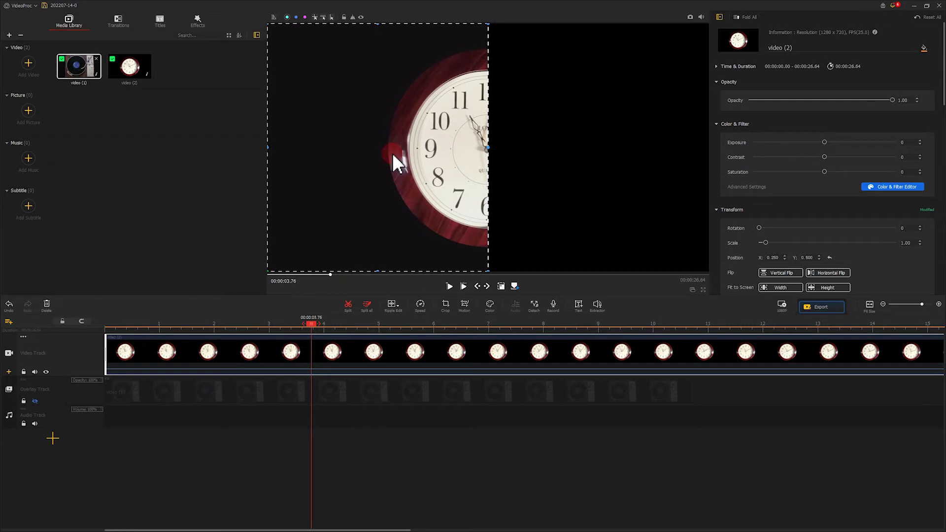
left_click(36, 401)
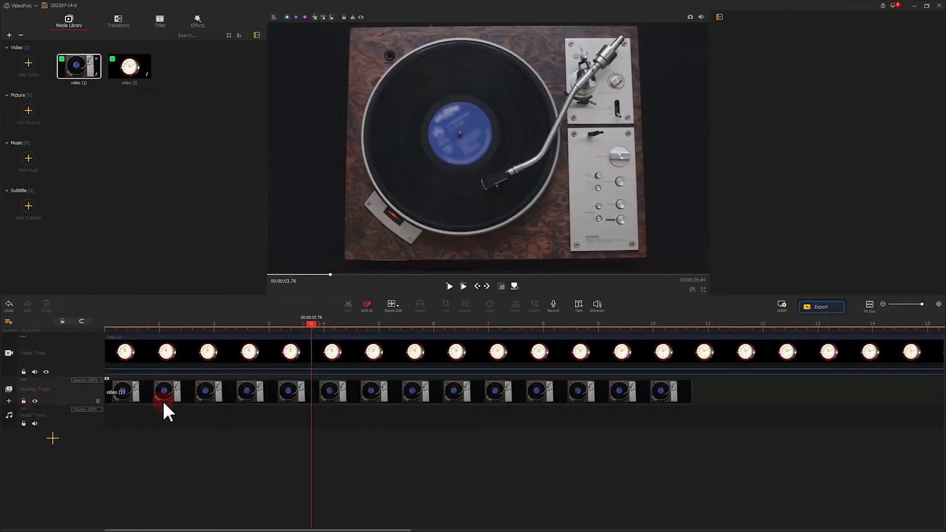
left_click(319, 399)
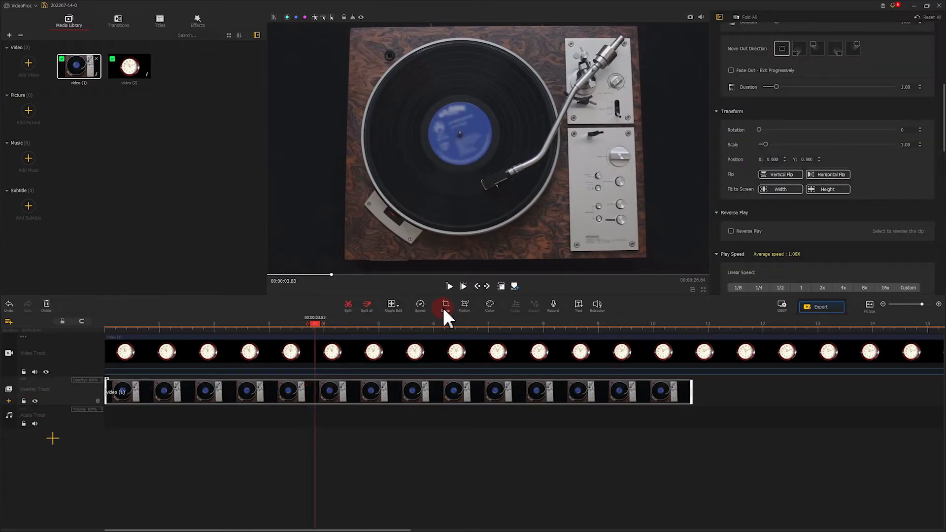
left_click(445, 306)
Crop the turntable clip to a 960×1080 region at X 1318, keeping its right side.
double_click(479, 138)
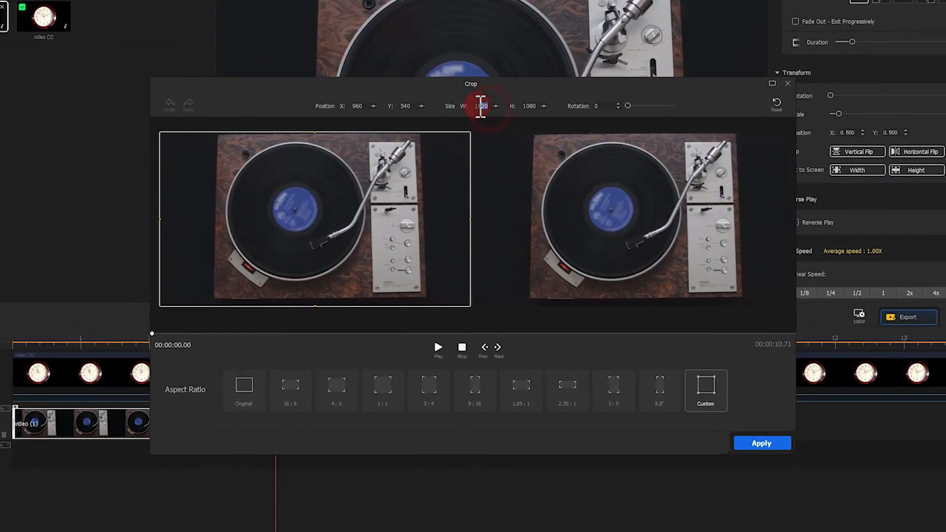
type("960")
key("Return")
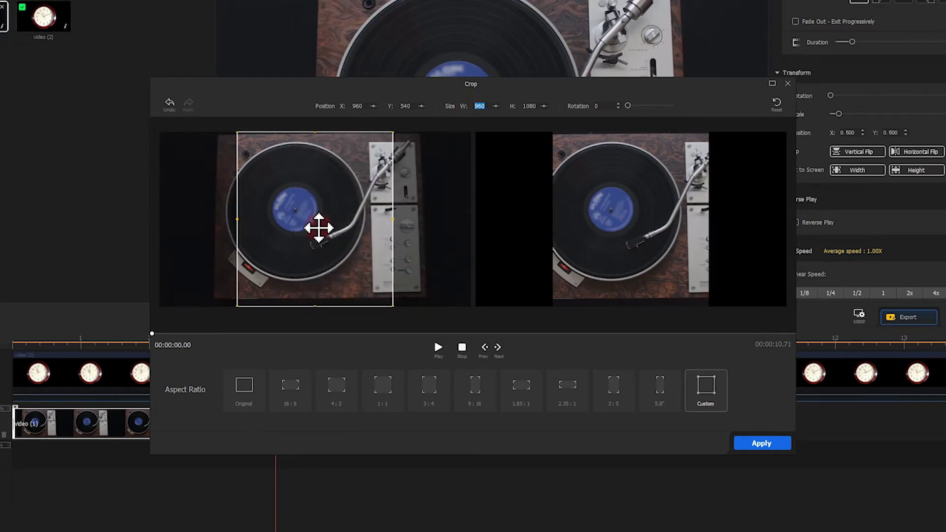
left_click_drag(318, 228, 374, 228)
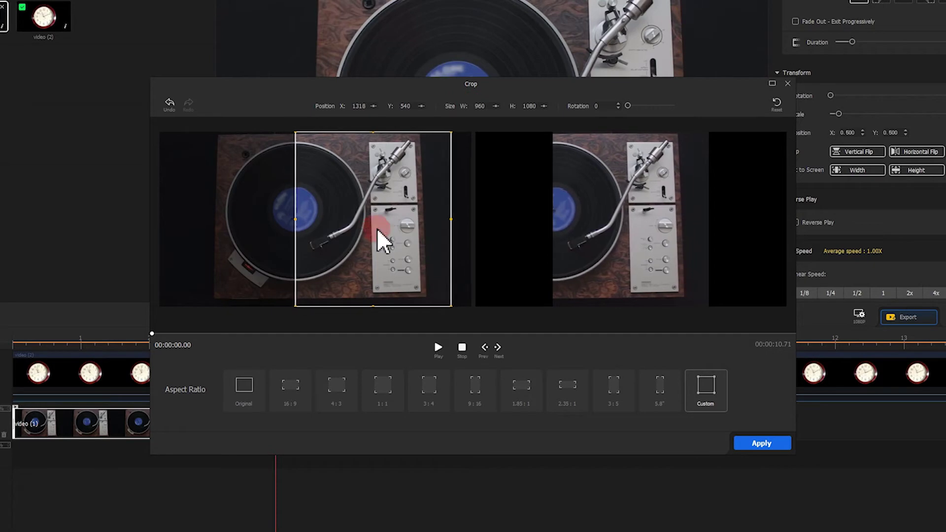
left_click(756, 446)
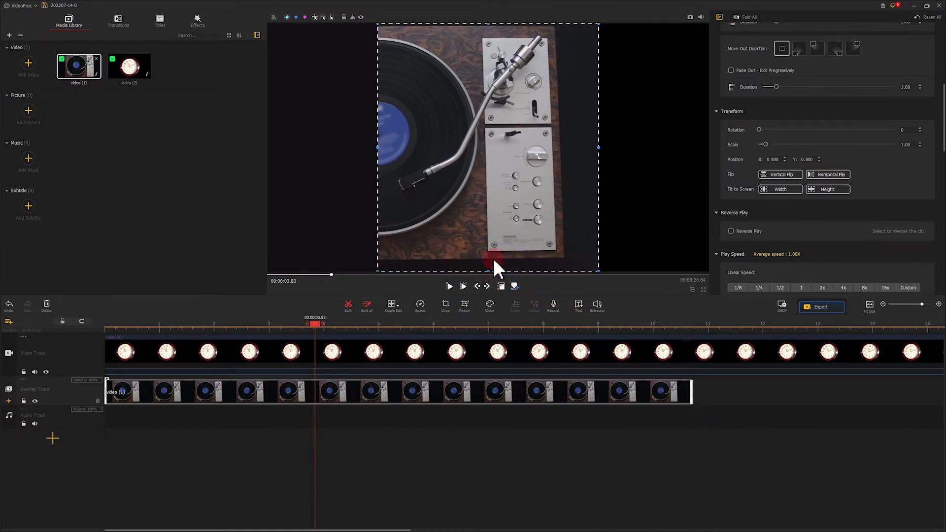
Move the turntable to Position X 0.760 to complete the circle, then rewind to 0.
left_click_drag(463, 206, 574, 201)
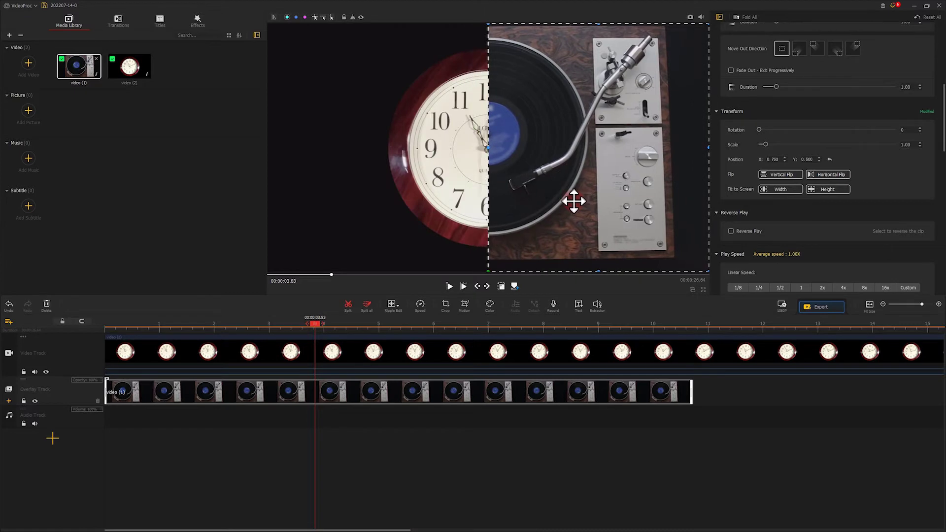
left_click(537, 288)
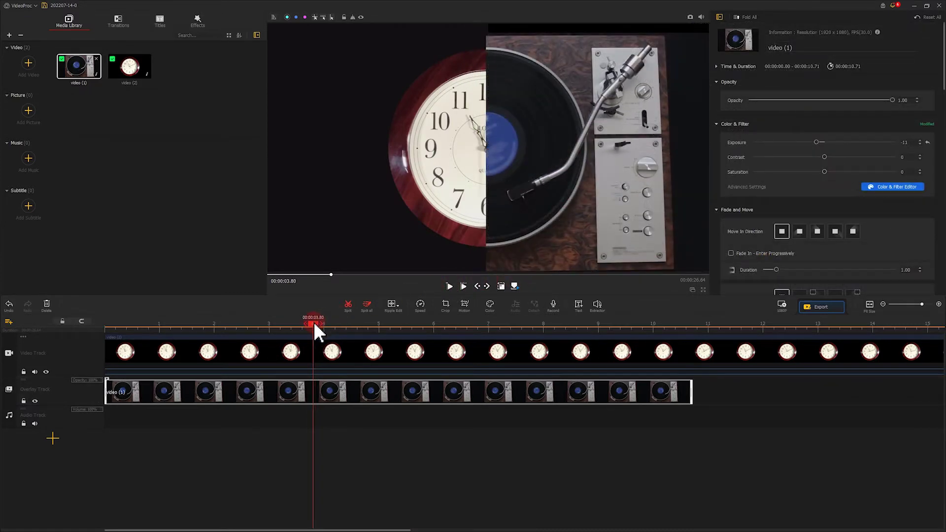
left_click_drag(315, 324, 87, 302)
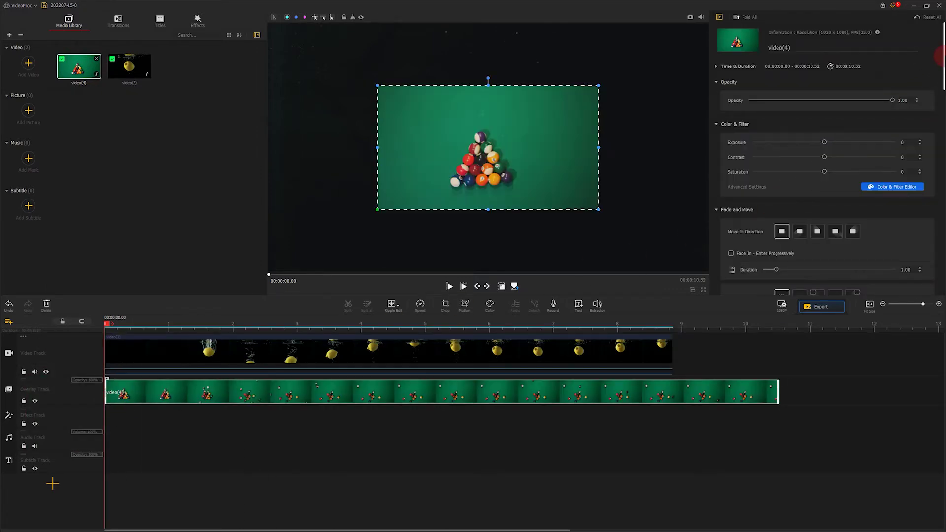
Scale the billiards overlay clip to fill the frame height at scale 1.00.
left_click_drag(941, 57, 942, 123)
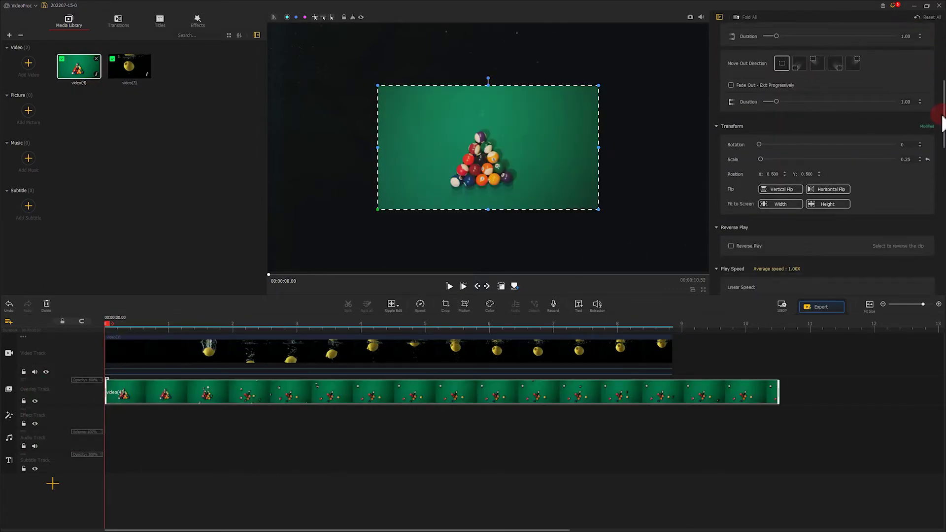
left_click(834, 204)
left_click(306, 353)
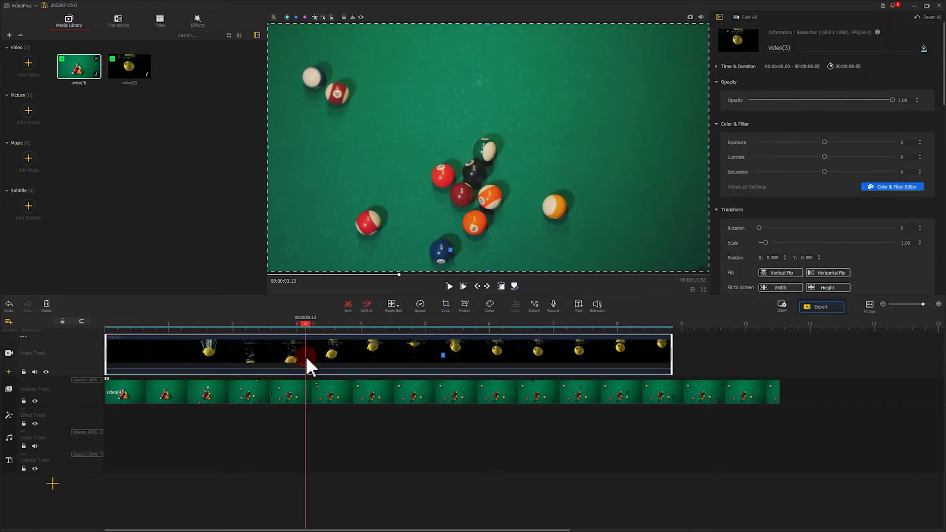
left_click(447, 308)
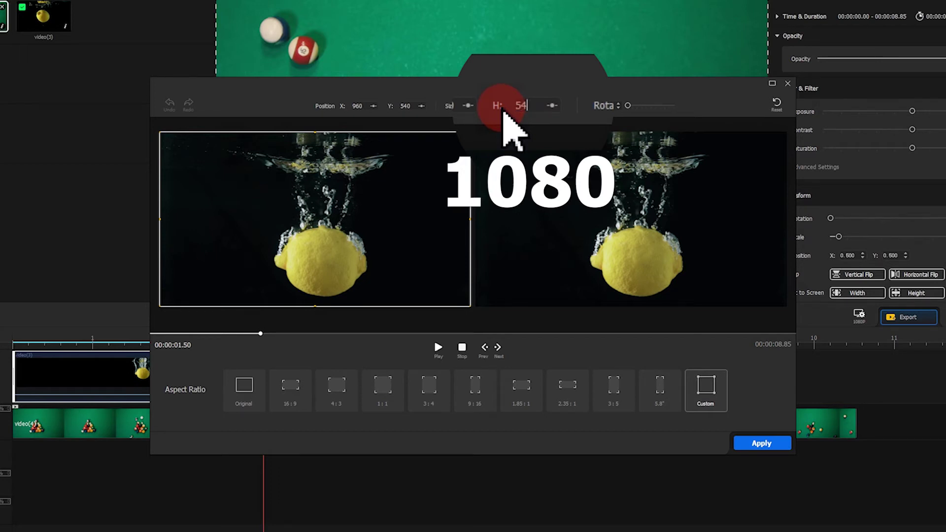
Apply 1920×540 crops to the lemon clip (height 540) and the billiards clip.
key("Return")
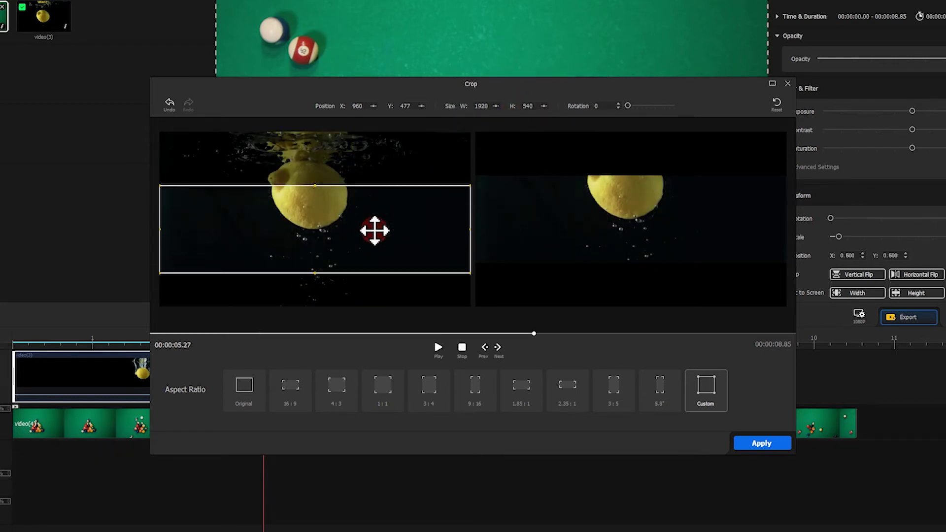
left_click(778, 443)
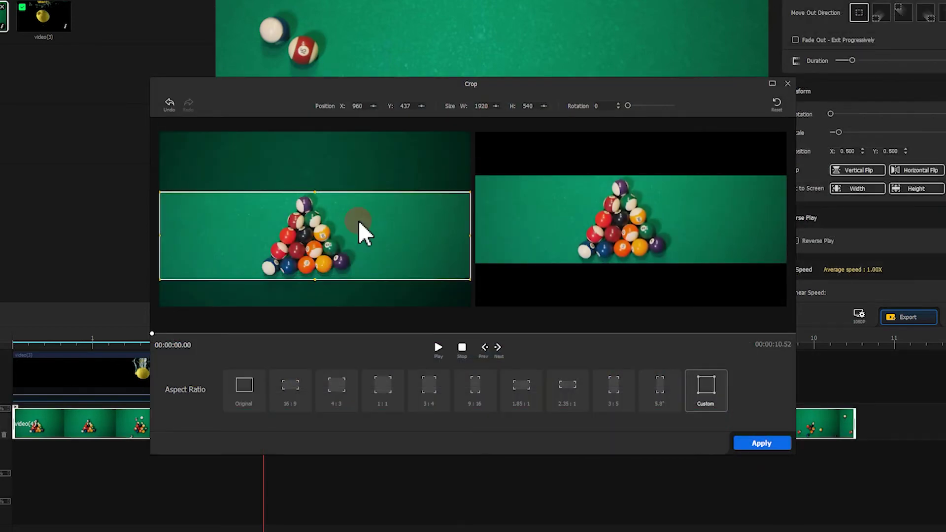
left_click(780, 443)
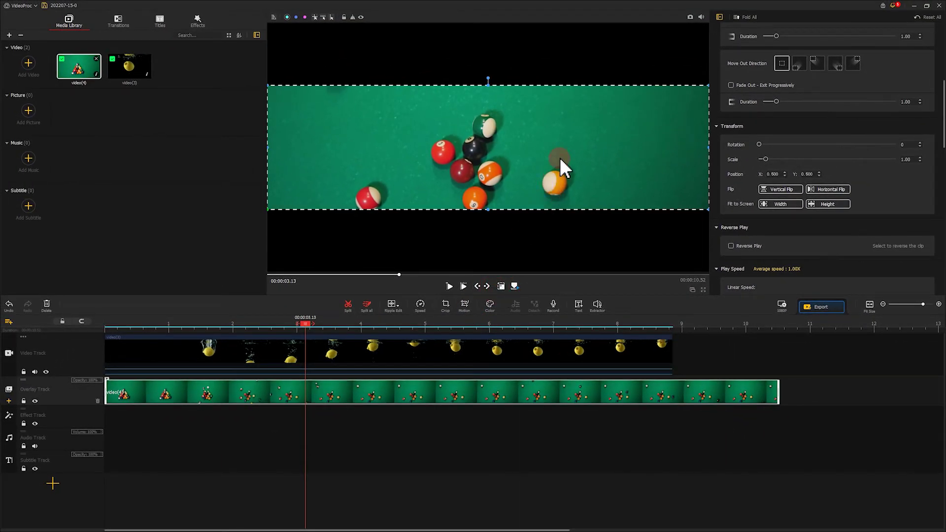
Move the billiards strip to Y 0.250 and the lemon strip to Y 0.750, then play.
left_click_drag(563, 164, 562, 216)
left_click(299, 343)
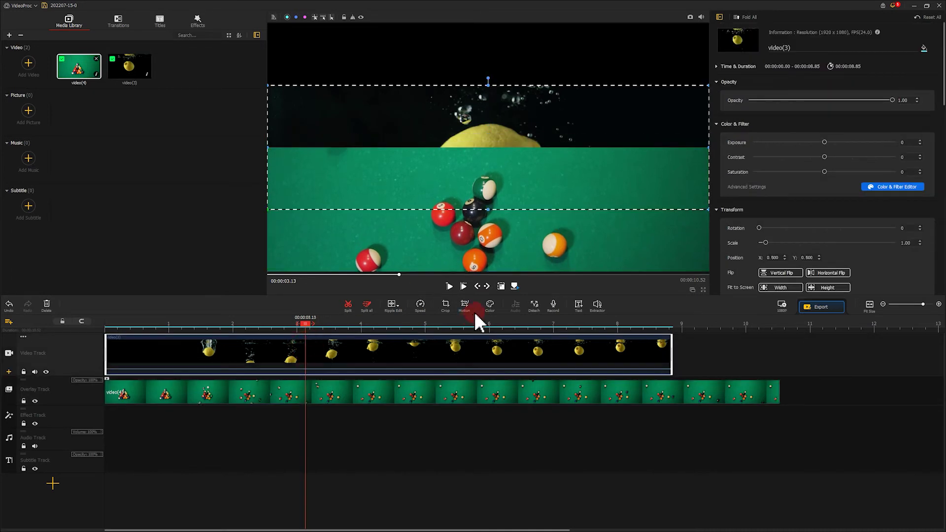
left_click_drag(510, 118, 507, 70)
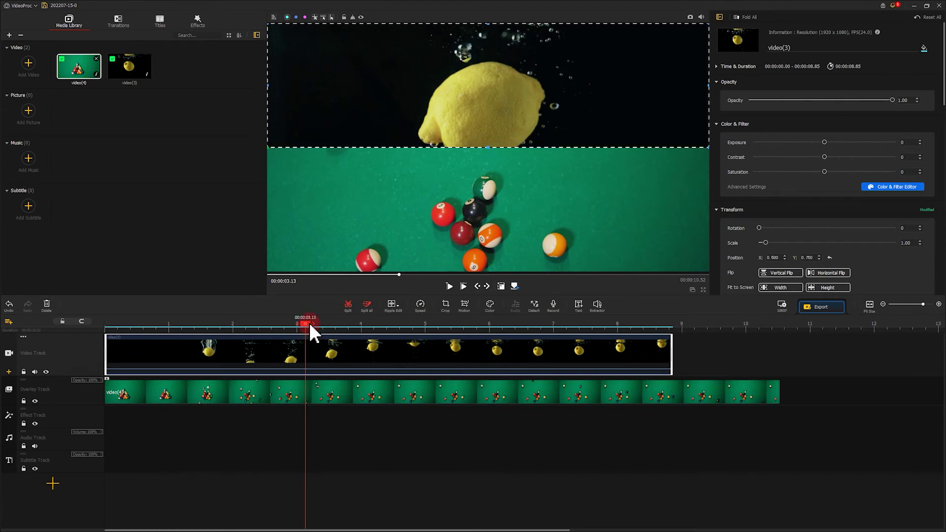
left_click_drag(308, 321, 128, 329)
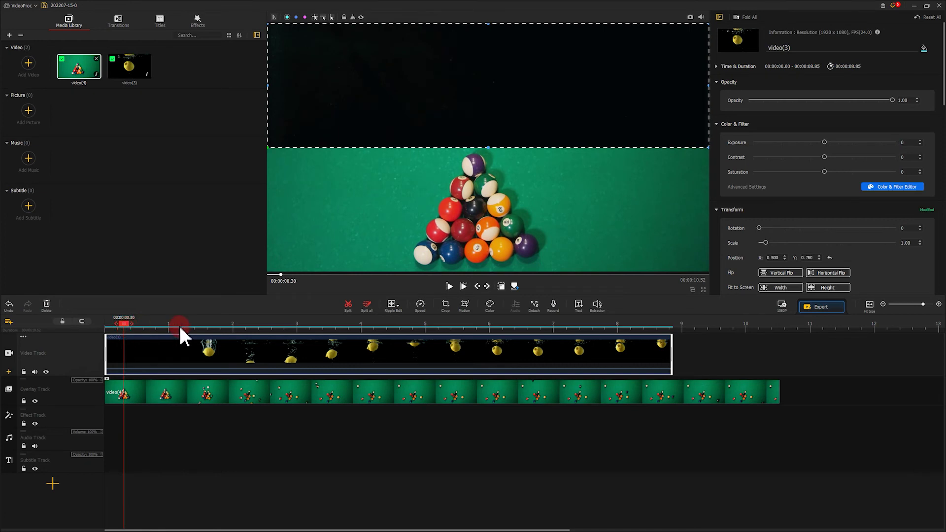
key("space")
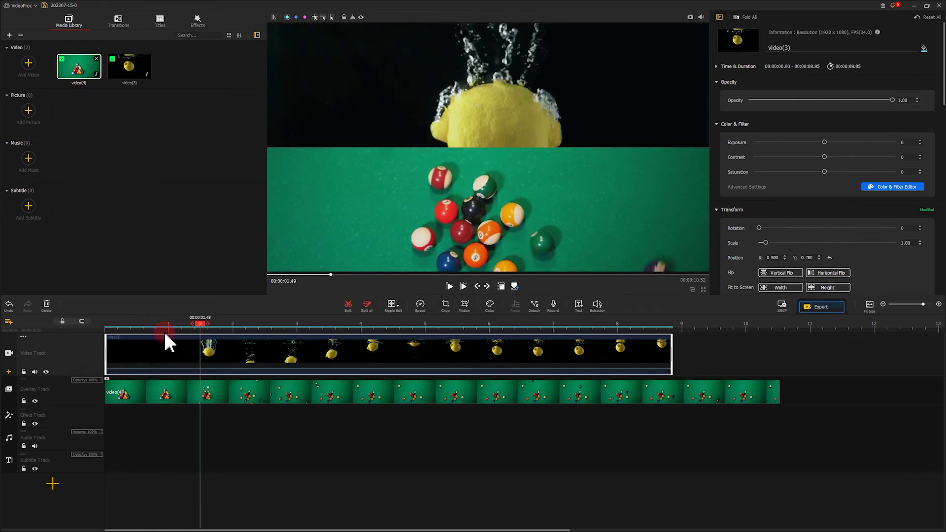
Shift the billiards clip slightly later and trim 0.14 seconds off the lemon clip's start.
left_click(166, 334)
left_click_drag(195, 392, 205, 401)
left_click(168, 325)
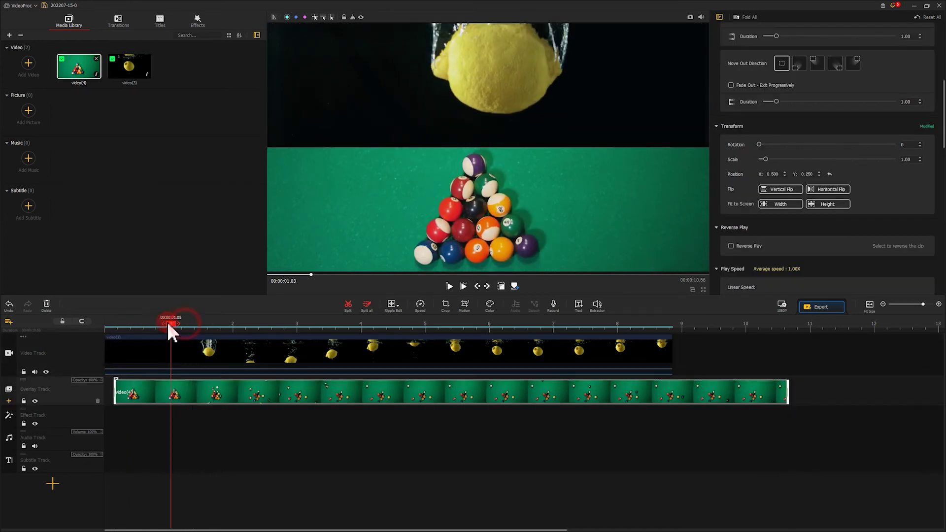
left_click(115, 360)
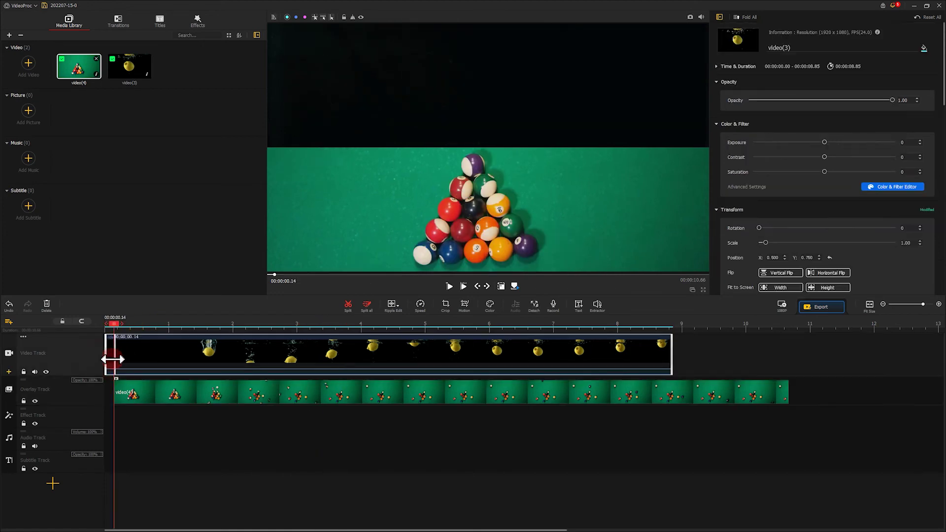
left_click_drag(113, 359, 114, 359)
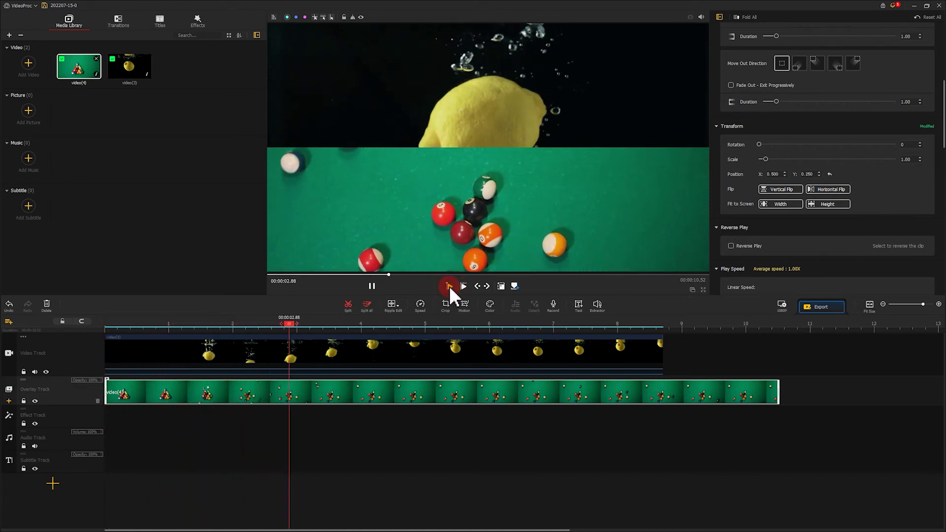
left_click(396, 292)
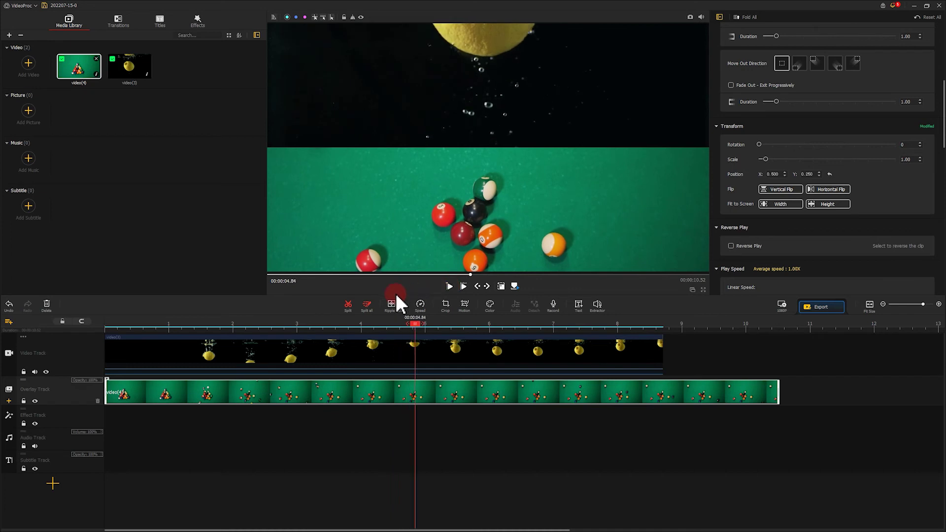
left_click(180, 323)
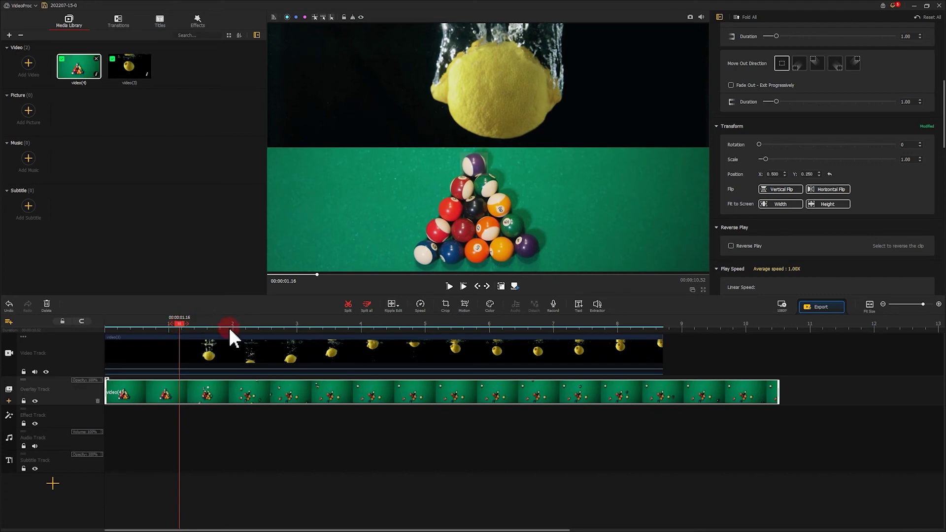
left_click(185, 351)
Lower the lemon layer, scale it to 0.27, and shift it right within the top half.
left_click(181, 352)
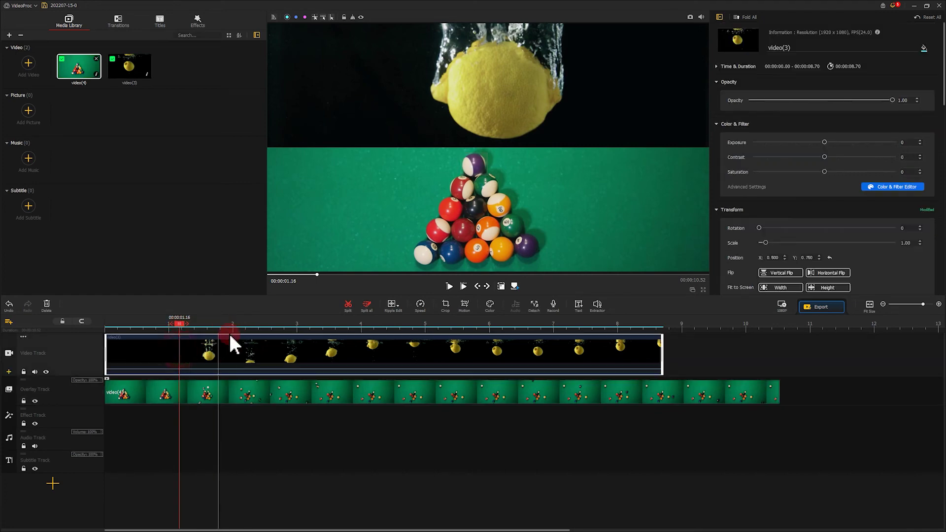
left_click(423, 311)
left_click(703, 407)
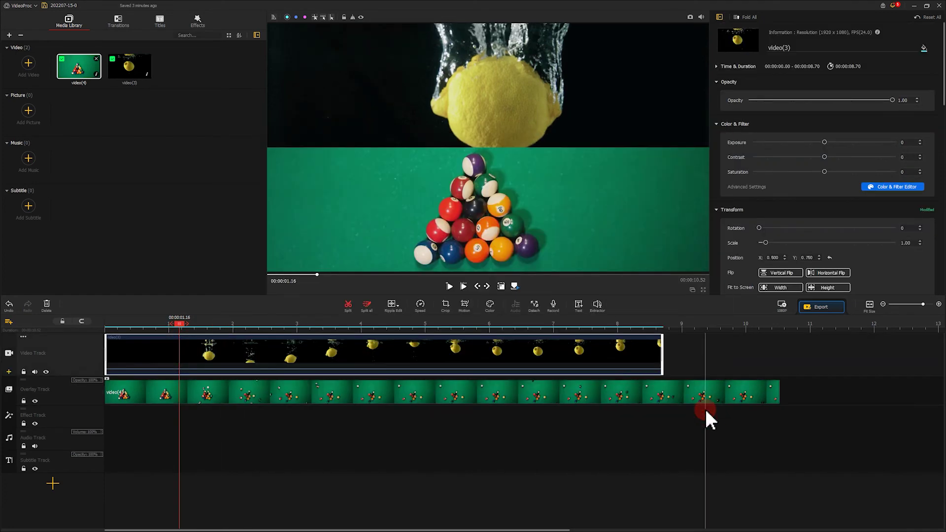
left_click(566, 115)
left_click_drag(579, 97, 583, 163)
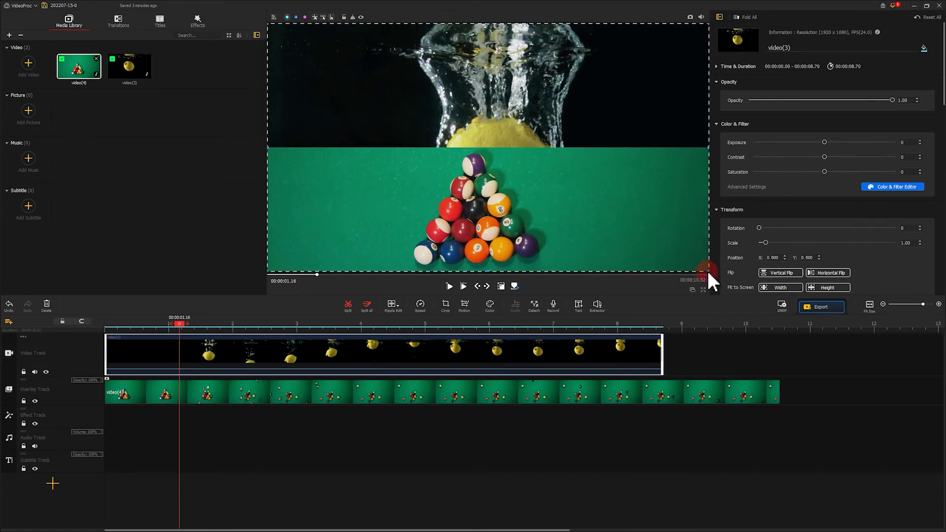
left_click_drag(706, 270, 522, 111)
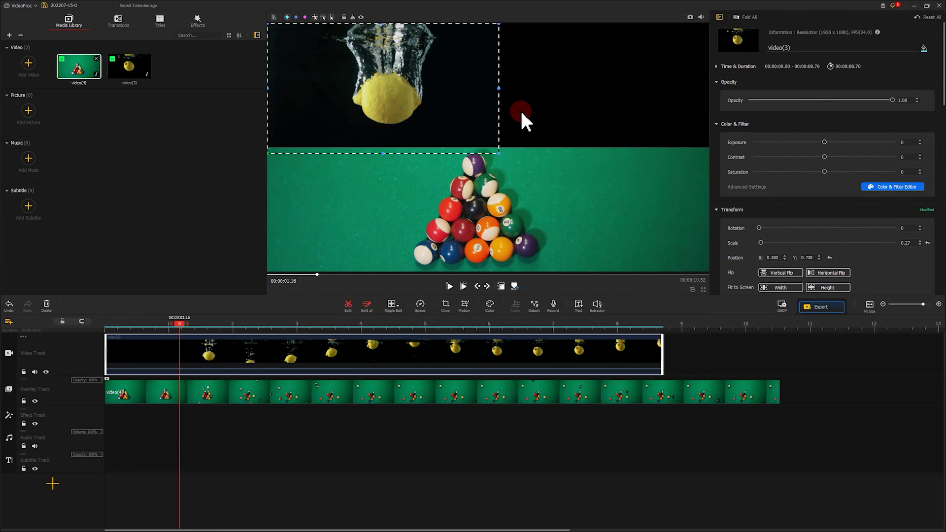
left_click_drag(458, 99, 517, 102)
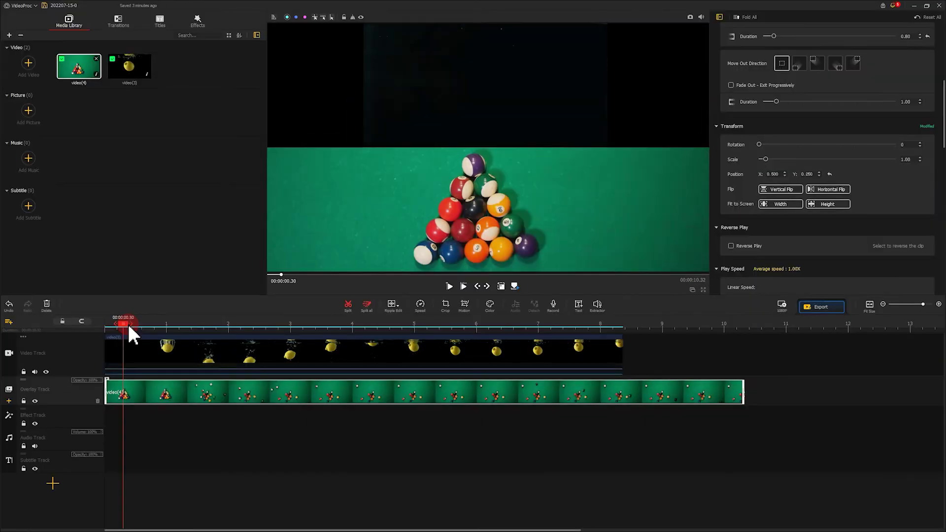
left_click_drag(128, 324, 43, 317)
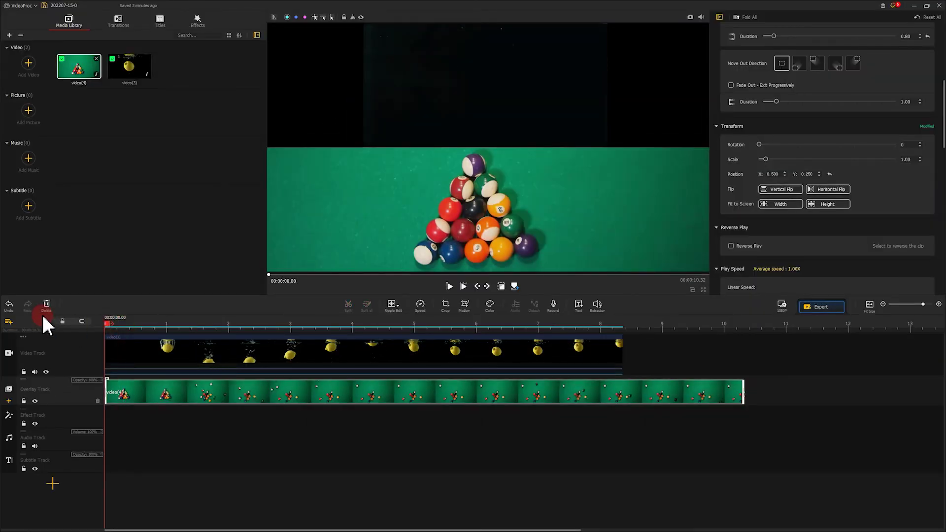
key("space")
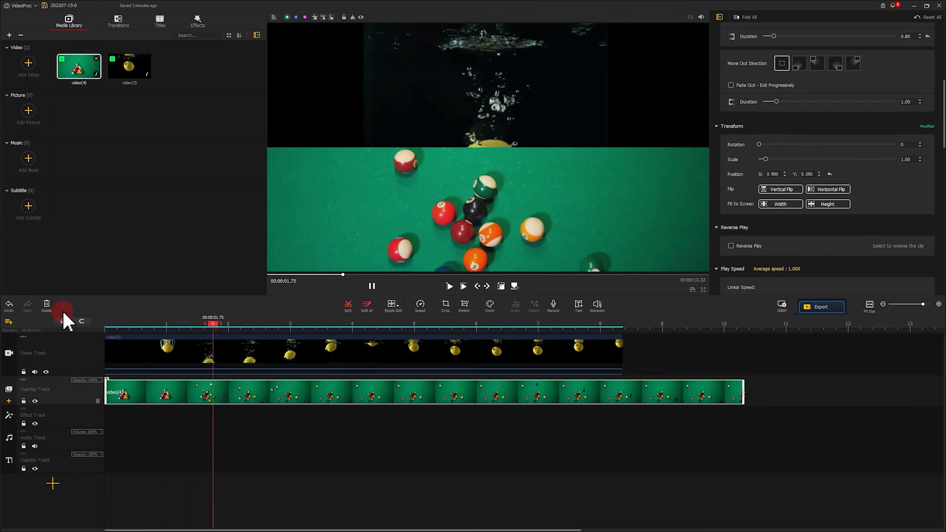